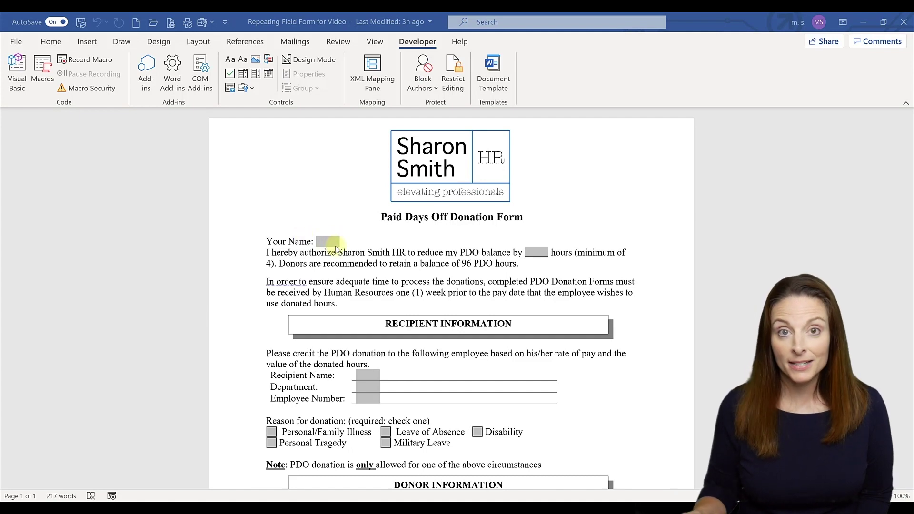
# - In the Your Name field's properties, change the bookmark from Text1 to Name and apply
pyautogui.scroll(-4, 335, 266)
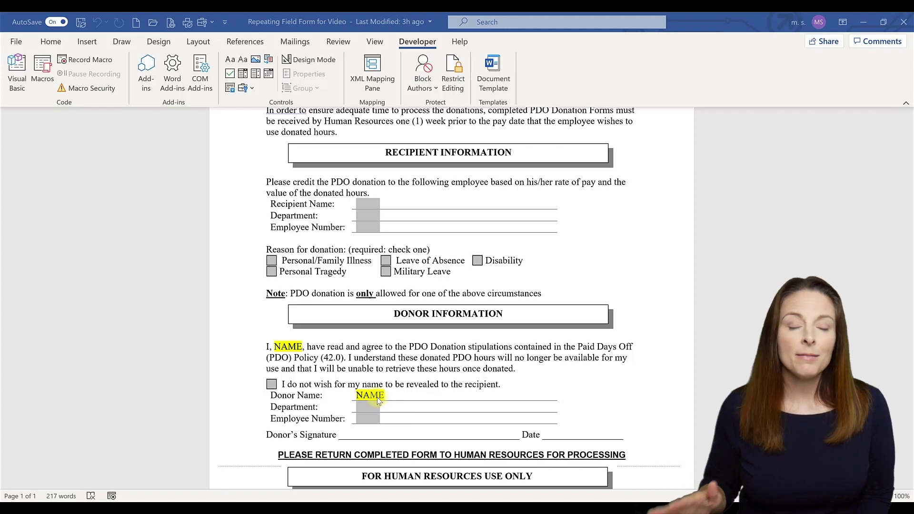
pyautogui.scroll(5, 378, 400)
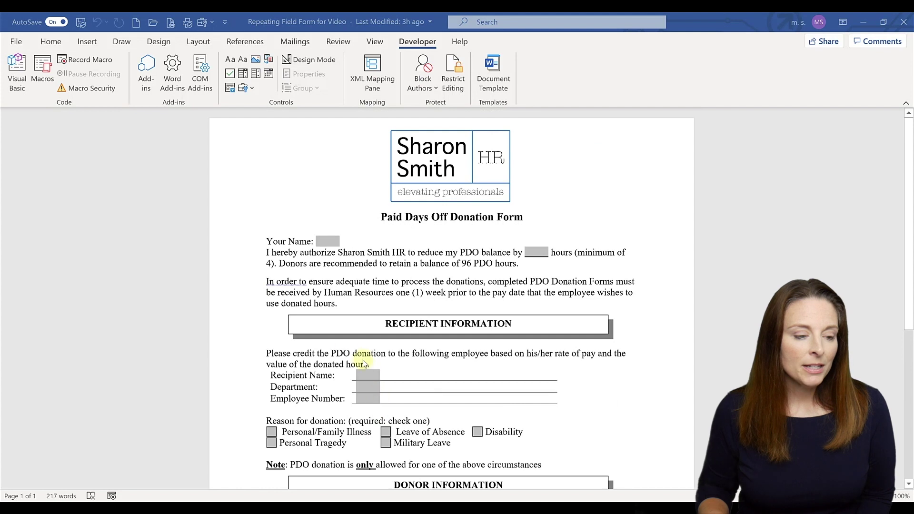
pyautogui.click(329, 241)
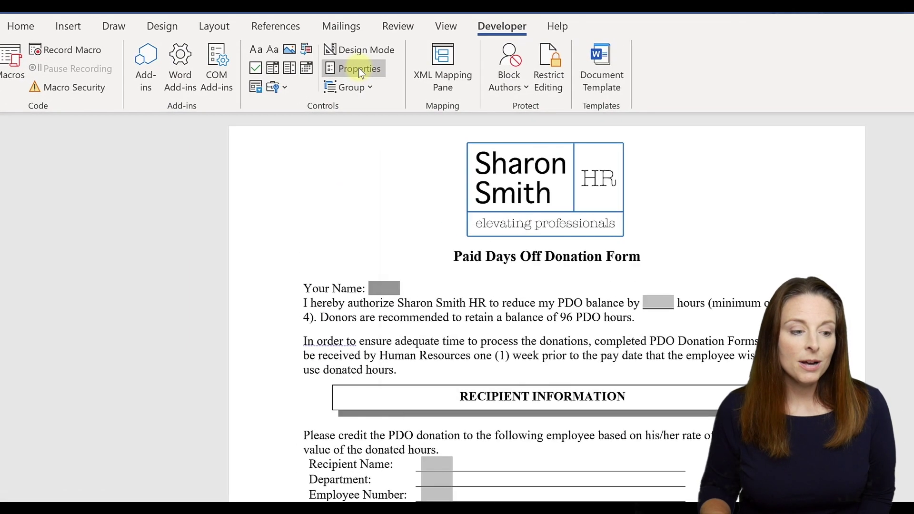
pyautogui.click(358, 68)
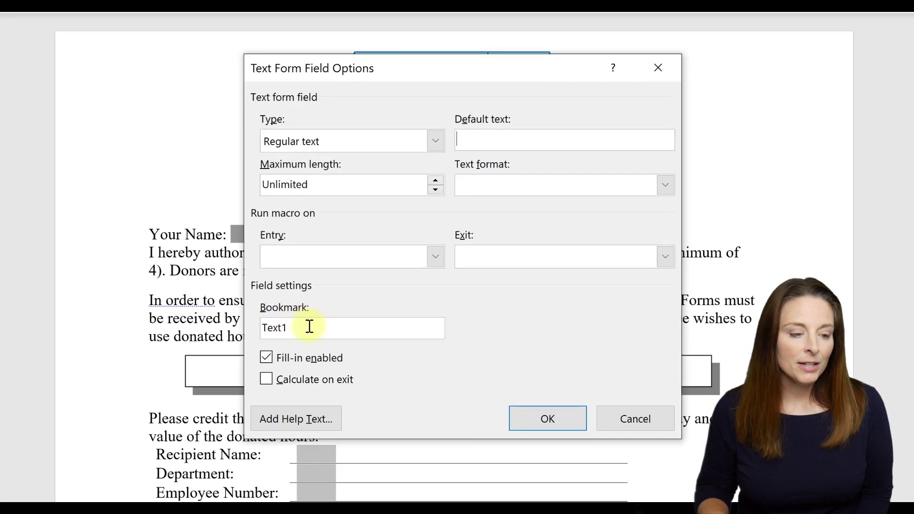
pyautogui.moveTo(309, 326); pyautogui.dragTo(230, 319)
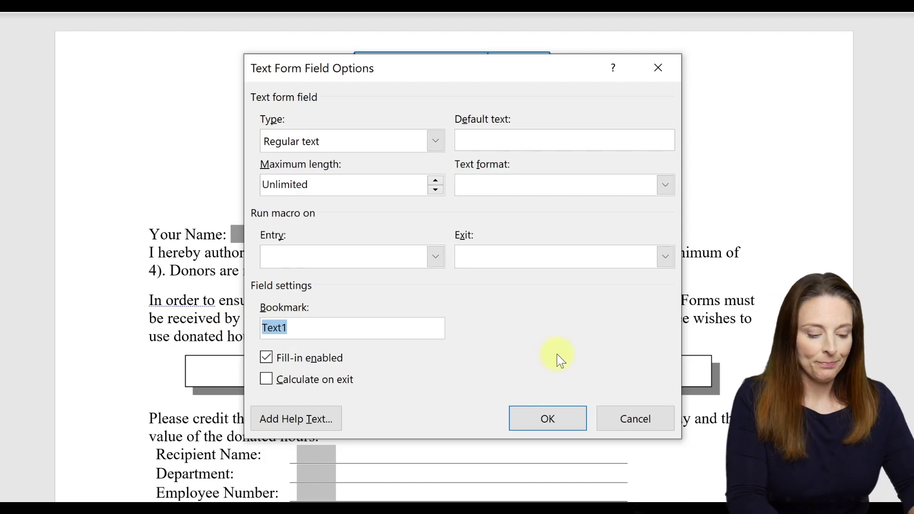
pyautogui.write('Name')
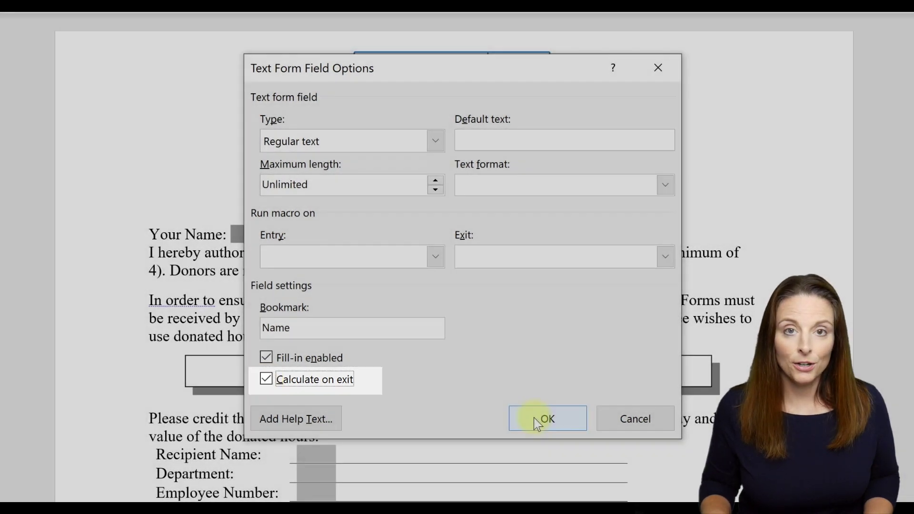
pyautogui.click(533, 418)
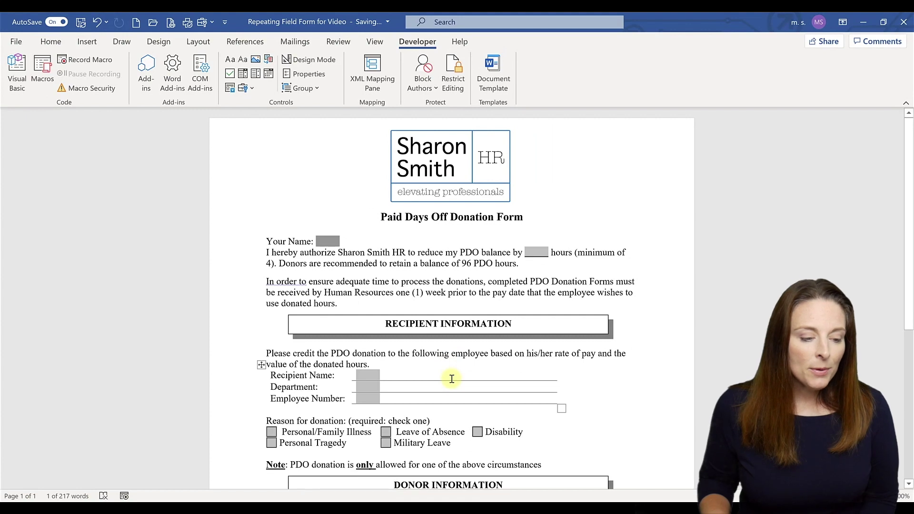
# - Replace the NAME placeholder after "I," with a { REF Name } field
pyautogui.scroll(-5, 449, 400)
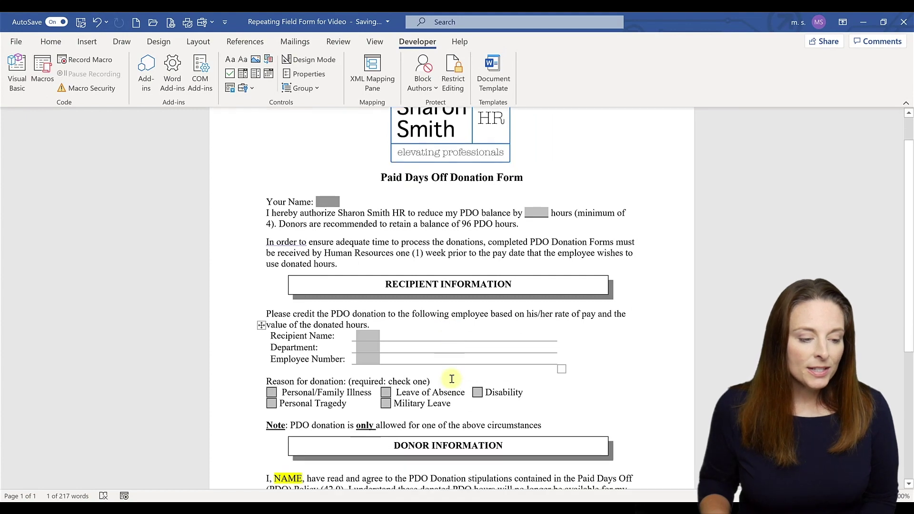
pyautogui.scroll(-3, 450, 378)
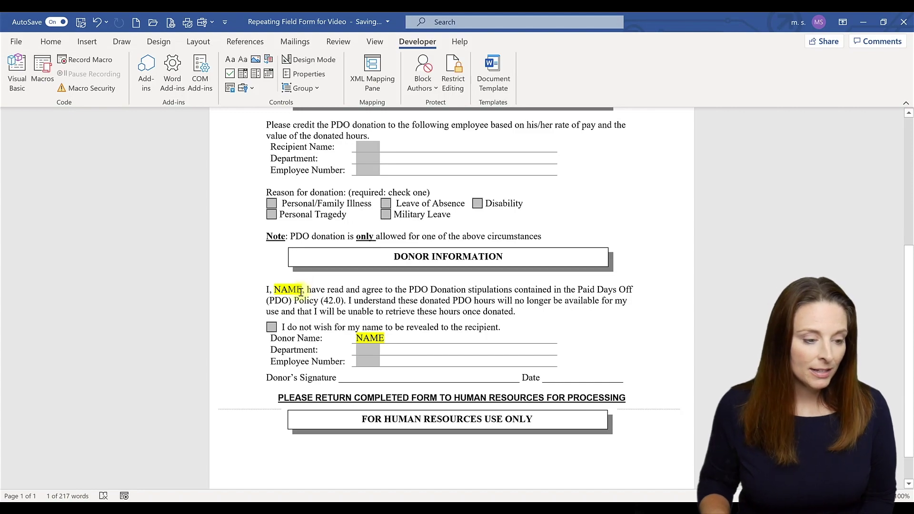
pyautogui.click(302, 289)
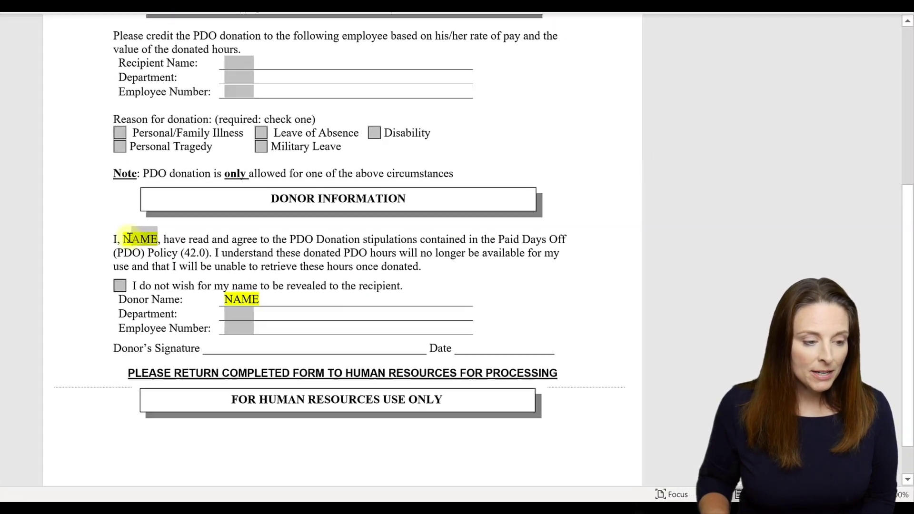
pyautogui.press('Delete')
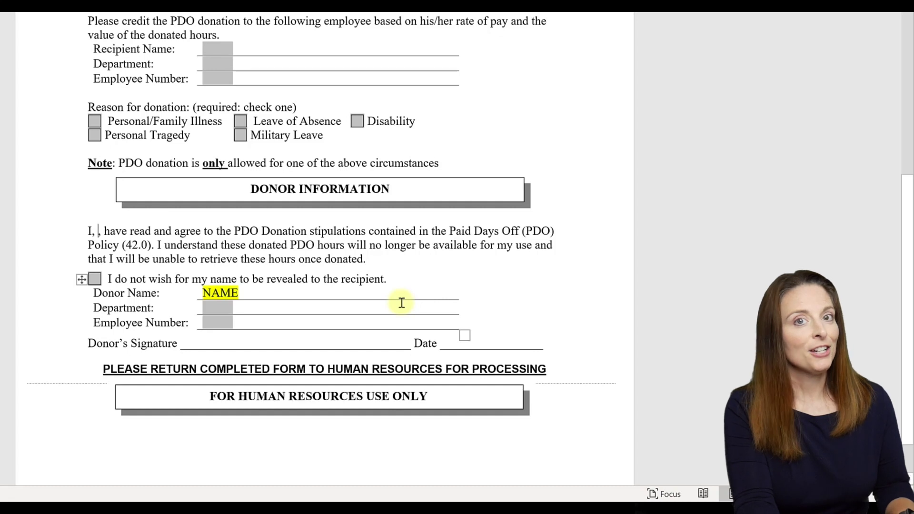
pyautogui.hotkey('ctrl', 'F9')
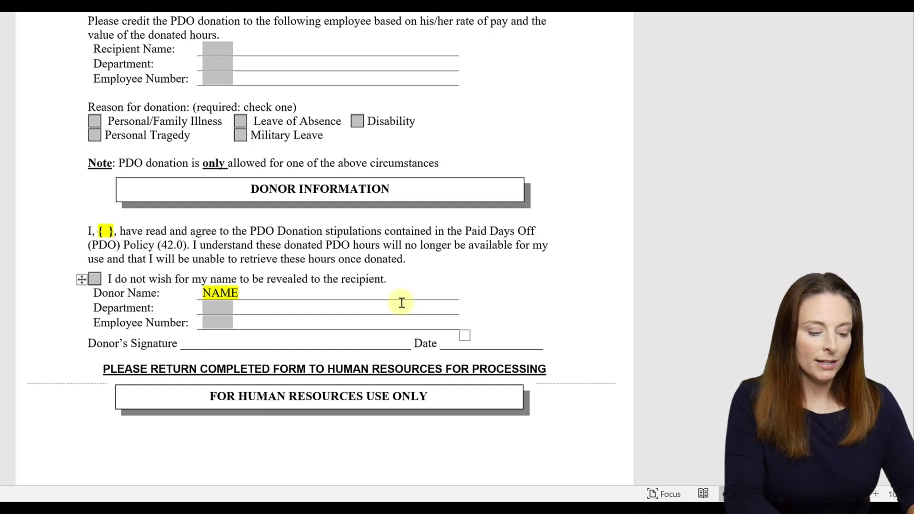
pyautogui.write('REF')
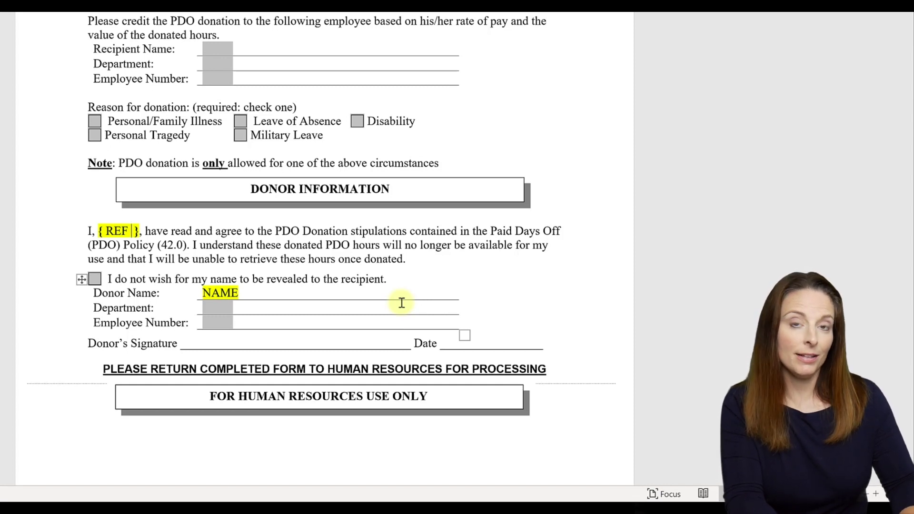
pyautogui.write('Name')
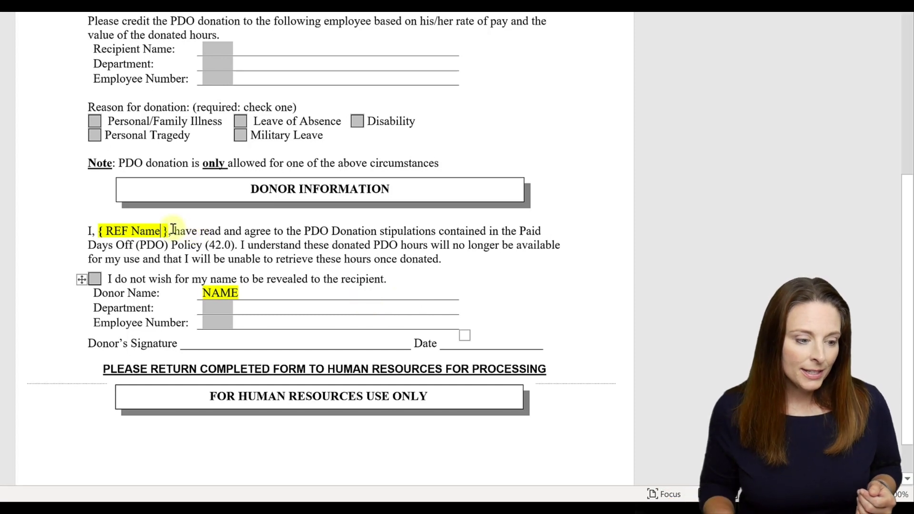
pyautogui.click(219, 292)
# - Show the Donor Name field code and change its NAME placeholder to REF Name
pyautogui.doubleClick(206, 292)
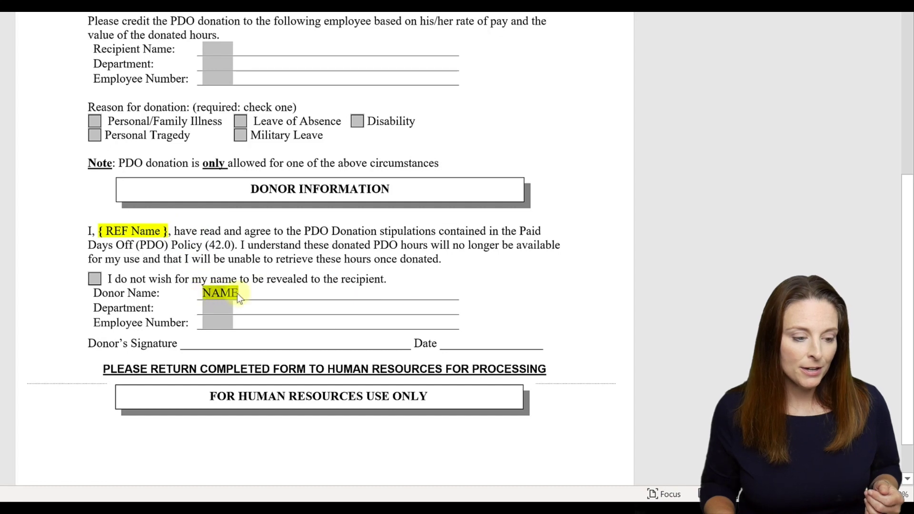
pyautogui.rightClick(469, 316)
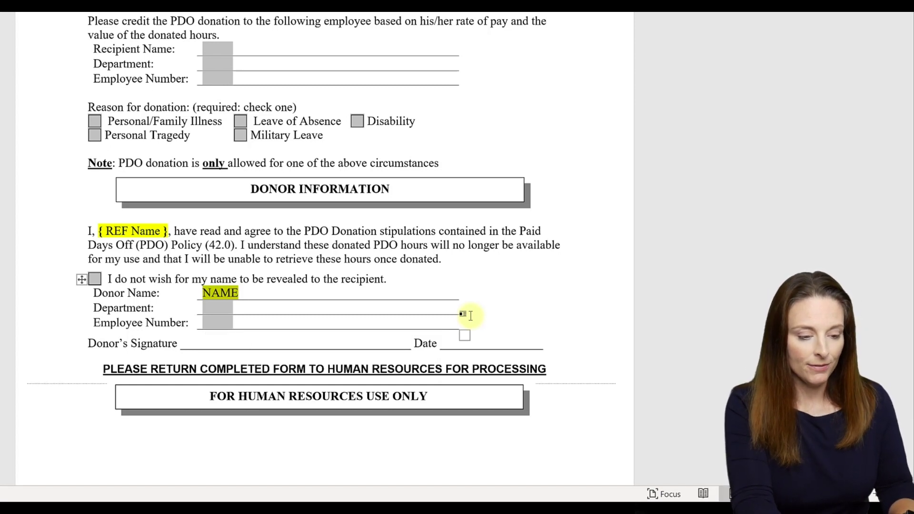
pyautogui.hotkey('shift', 'F9')
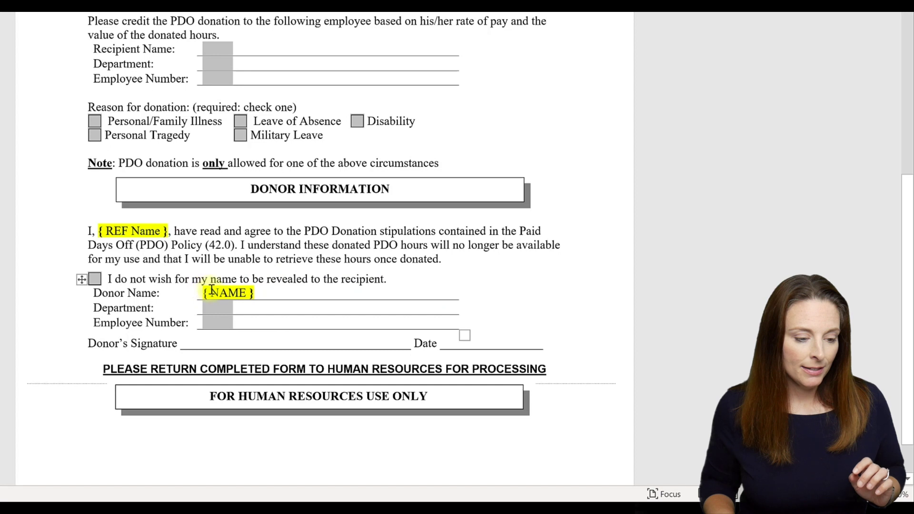
pyautogui.doubleClick(249, 292)
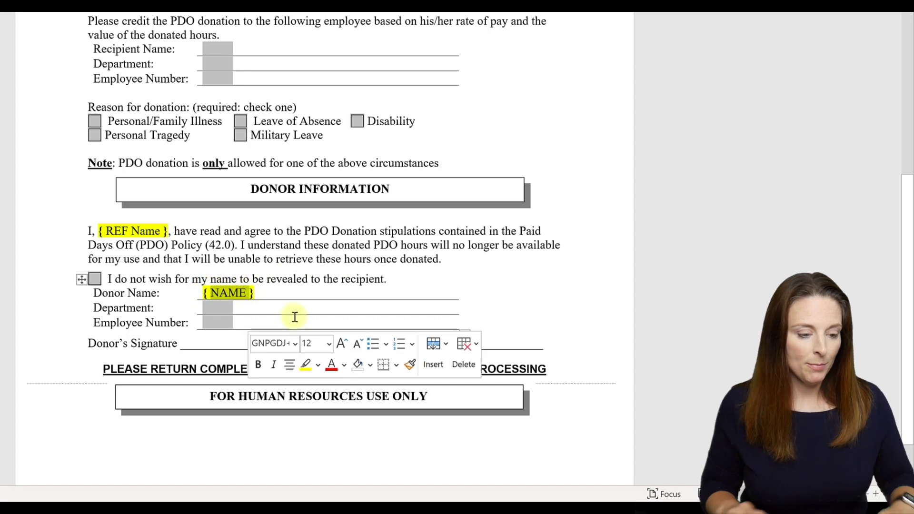
pyautogui.write('REF')
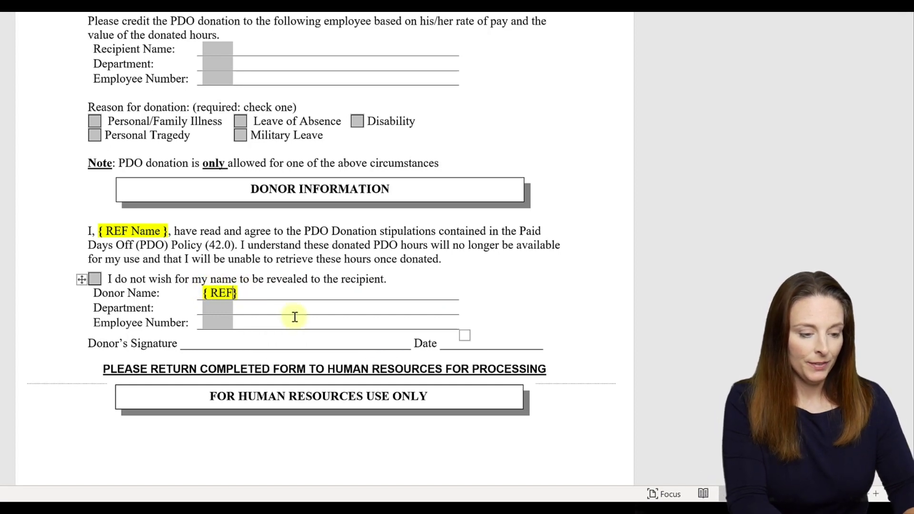
pyautogui.write(' Name')
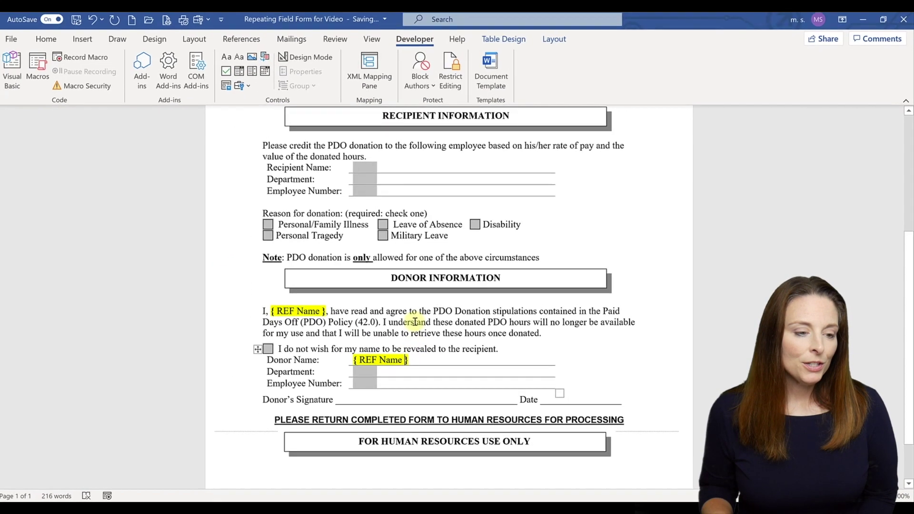
pyautogui.scroll(5, 415, 323)
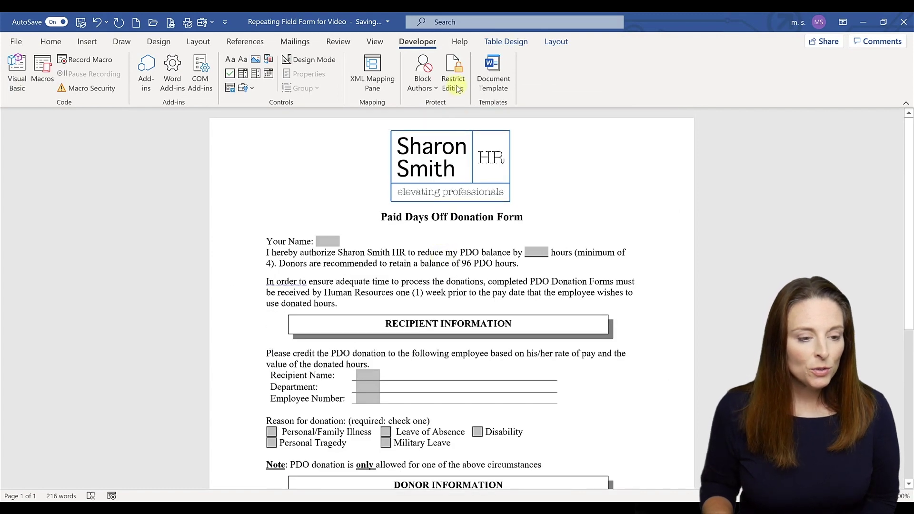
# - Restrict editing to Filling in forms and start enforcing protection without a password
pyautogui.click(457, 86)
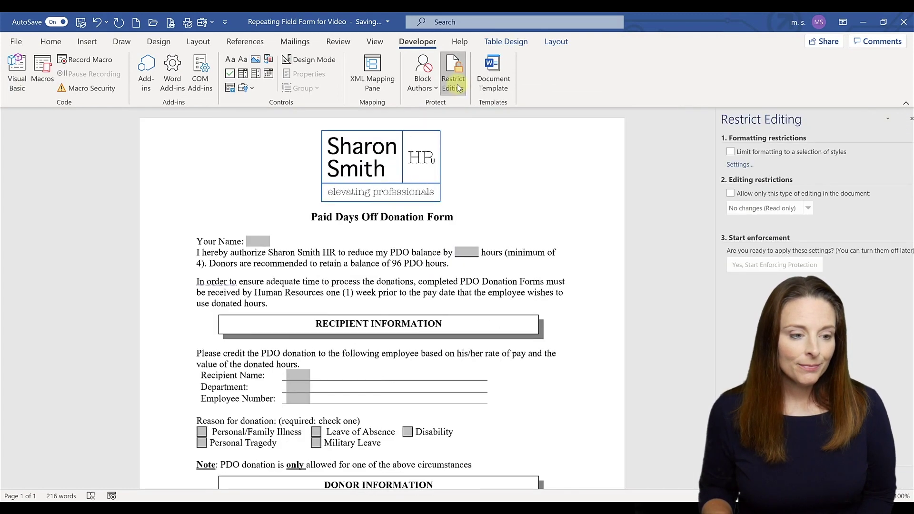
pyautogui.click(721, 193)
pyautogui.click(798, 208)
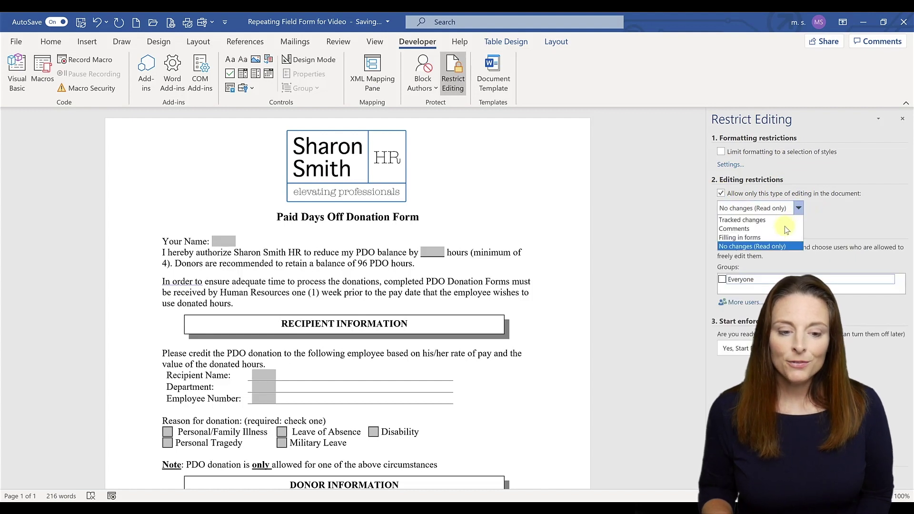
pyautogui.click(775, 237)
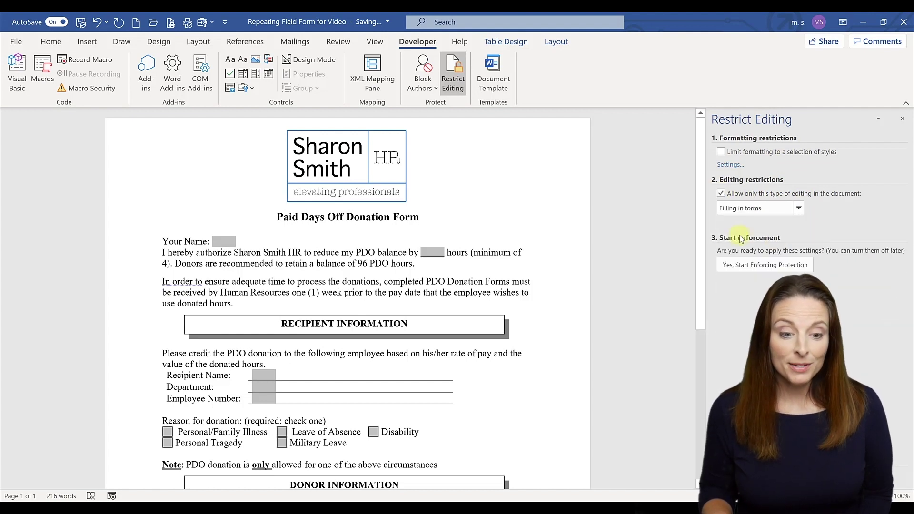
pyautogui.click(753, 264)
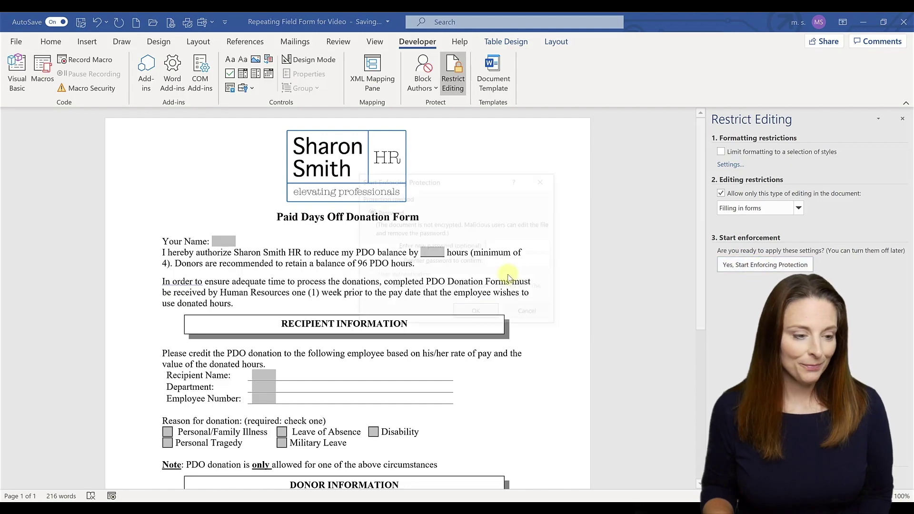
pyautogui.click(477, 312)
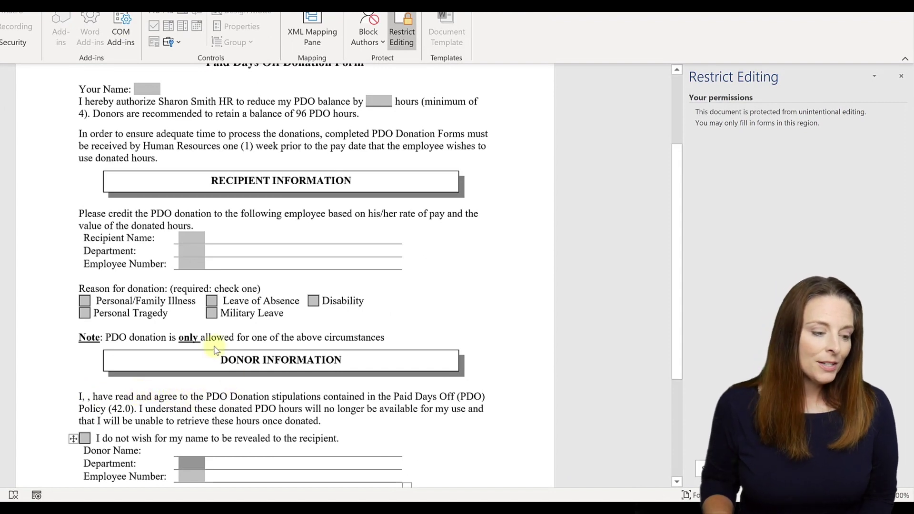
# - Enter a sample donor name in Your Name and check it repeats in Donor Information
pyautogui.scroll(5, 207, 338)
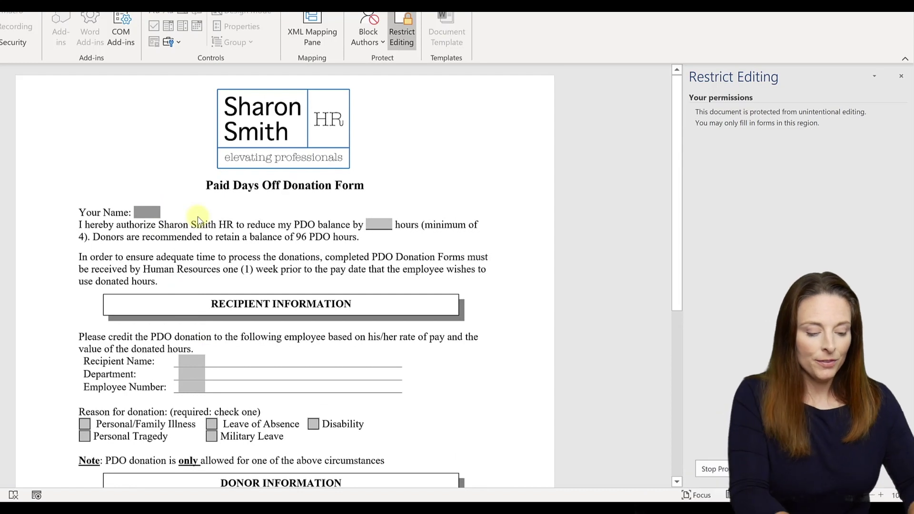
pyautogui.press('Tab')
pyautogui.write('Sha')
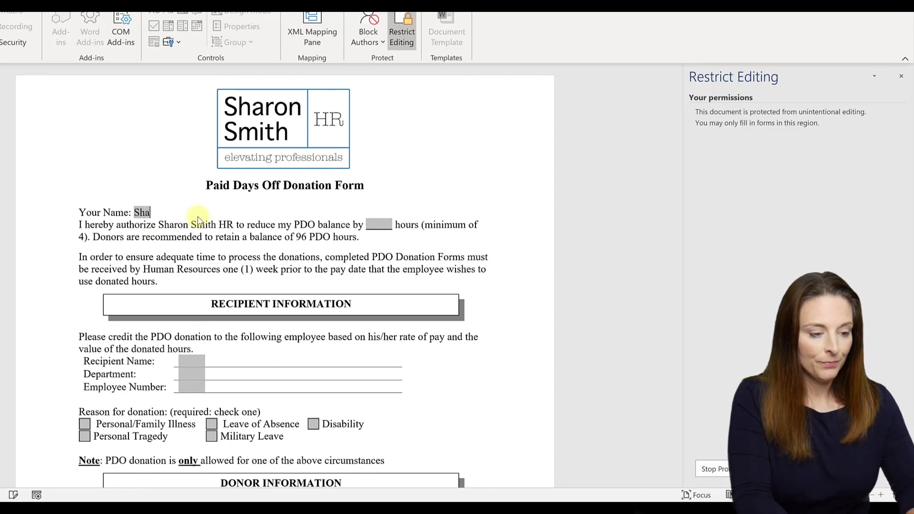
pyautogui.write('ron Smith')
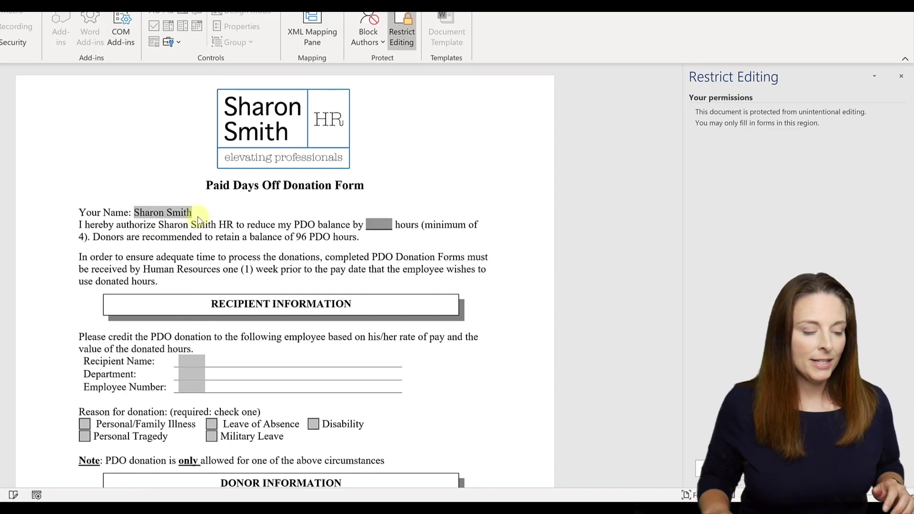
pyautogui.scroll(-3, 181, 257)
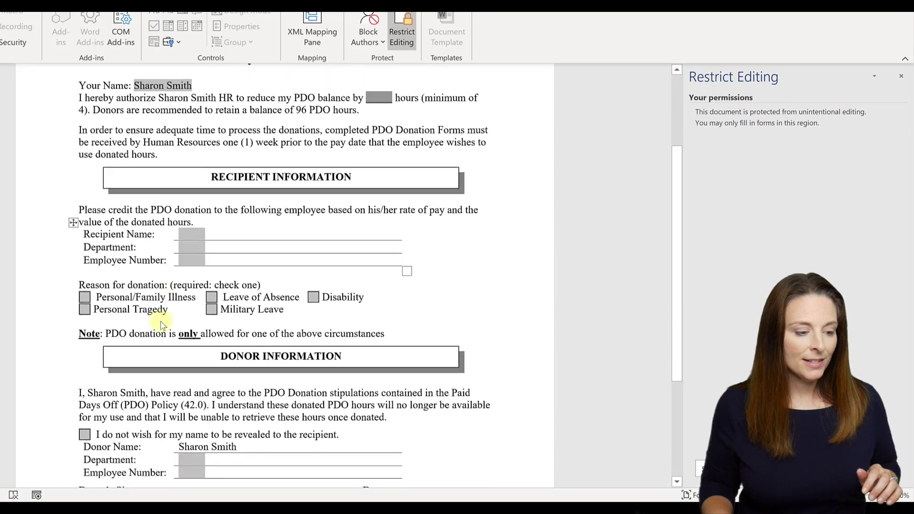